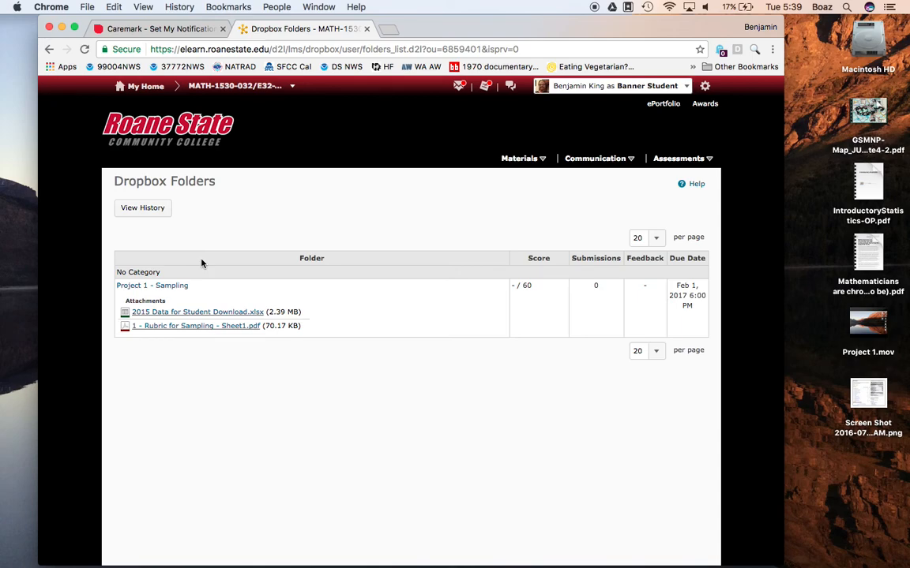
Open the 2015 Data for Student Download file from the Project 1 - Sampling instructions in Google Sheets and check its Key sheet.
click(160, 286)
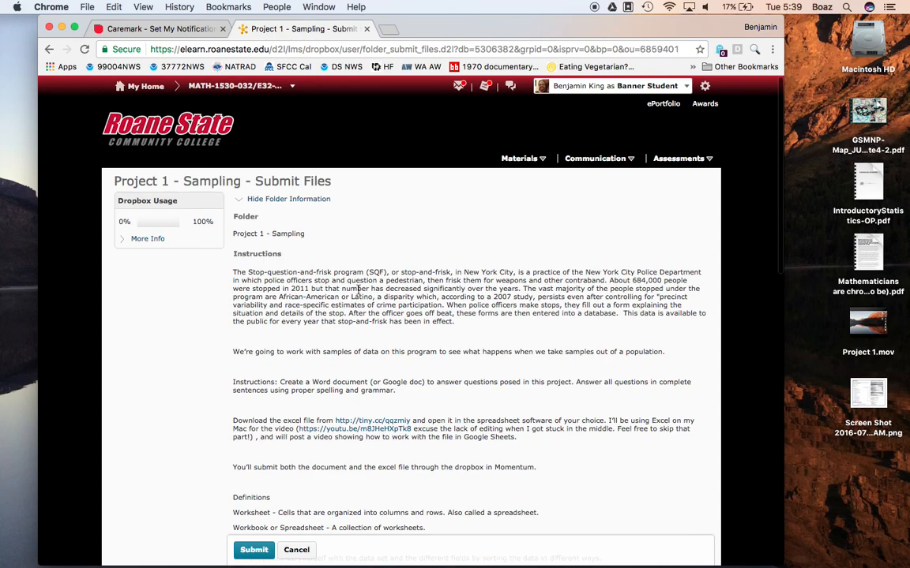
scroll(423, 294, down, 1)
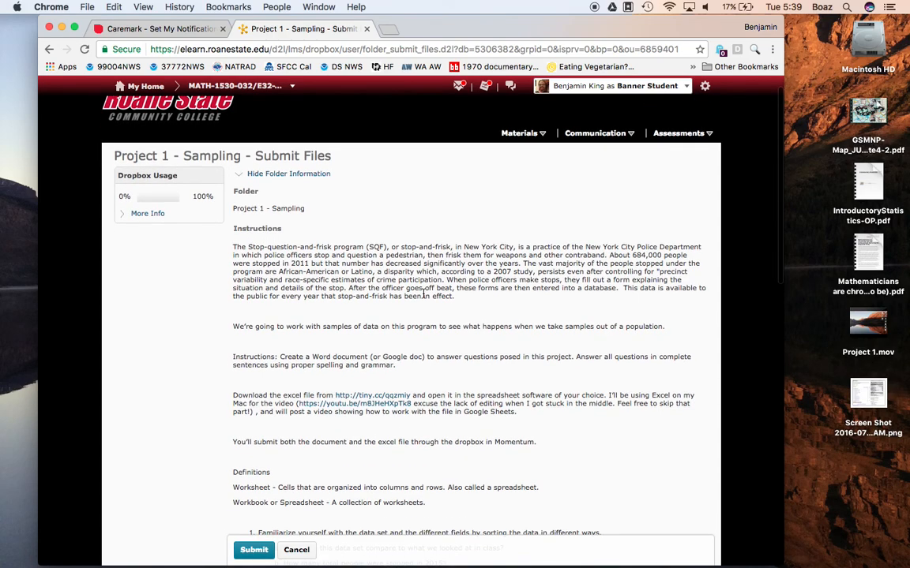
click(374, 396)
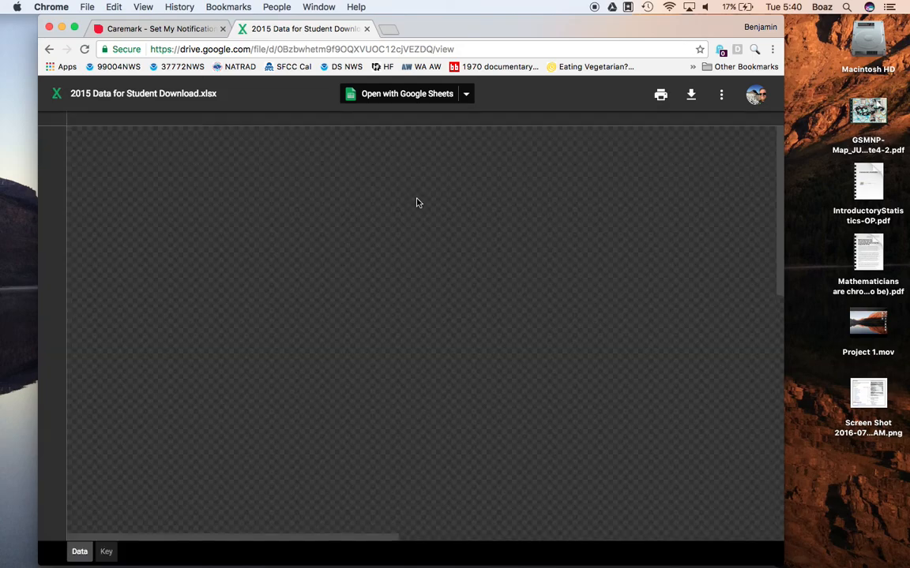
click(426, 95)
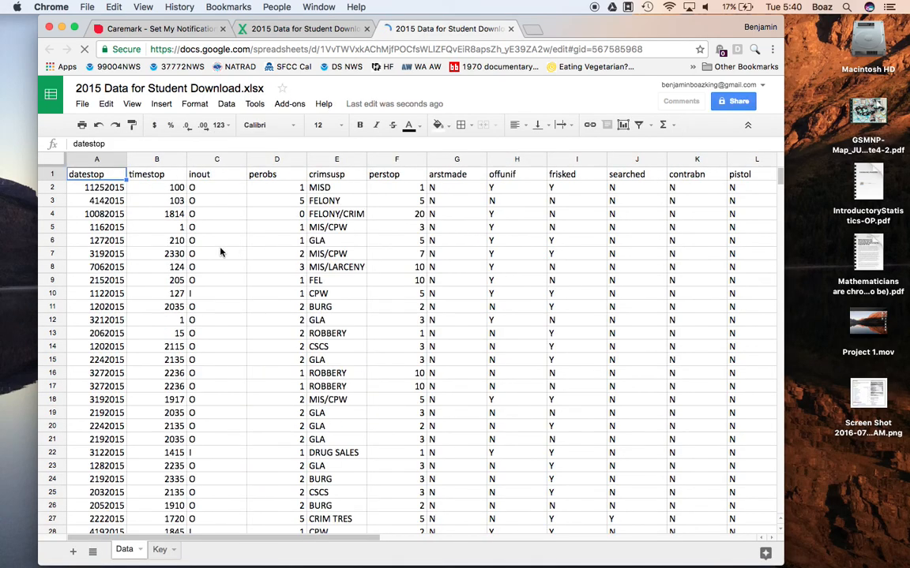
click(158, 550)
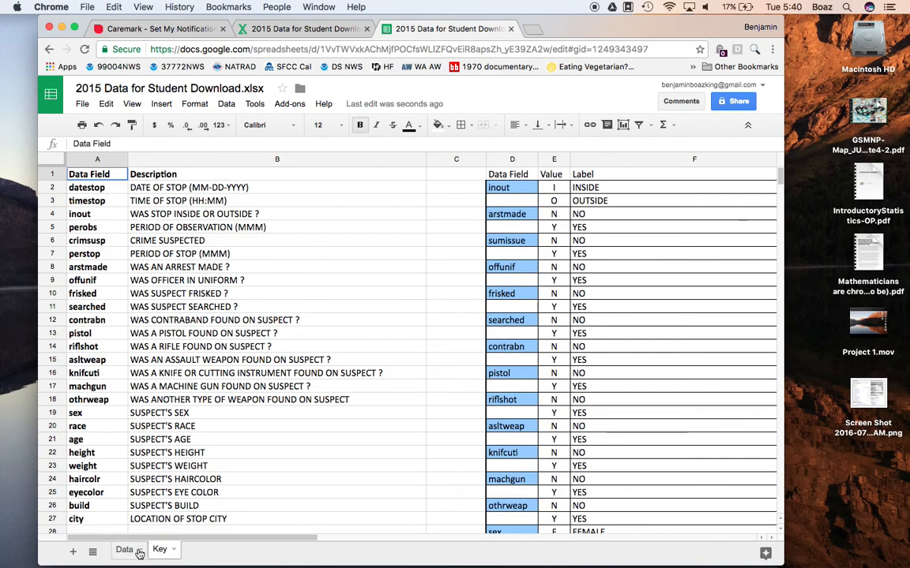
click(124, 550)
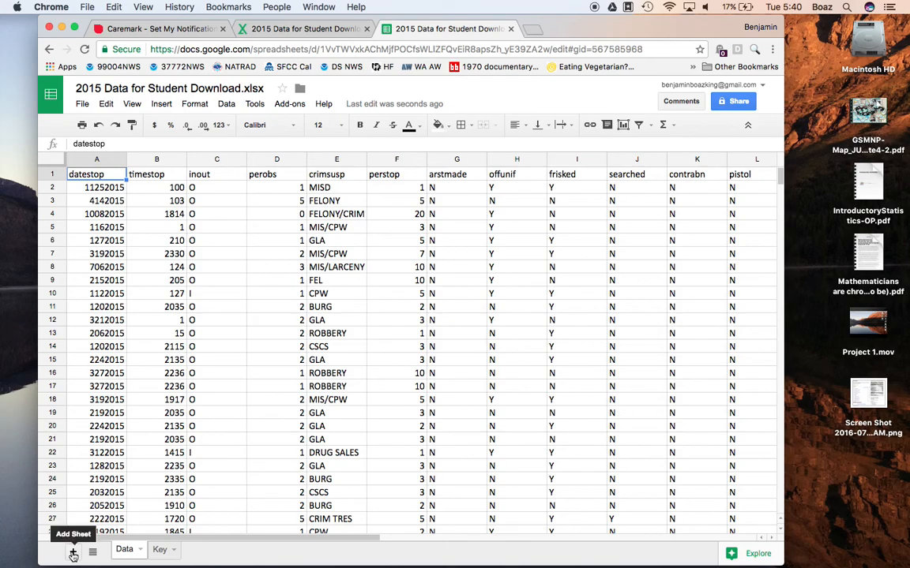
Add a new sheet to the workbook and name it Combined Sample.
click(72, 555)
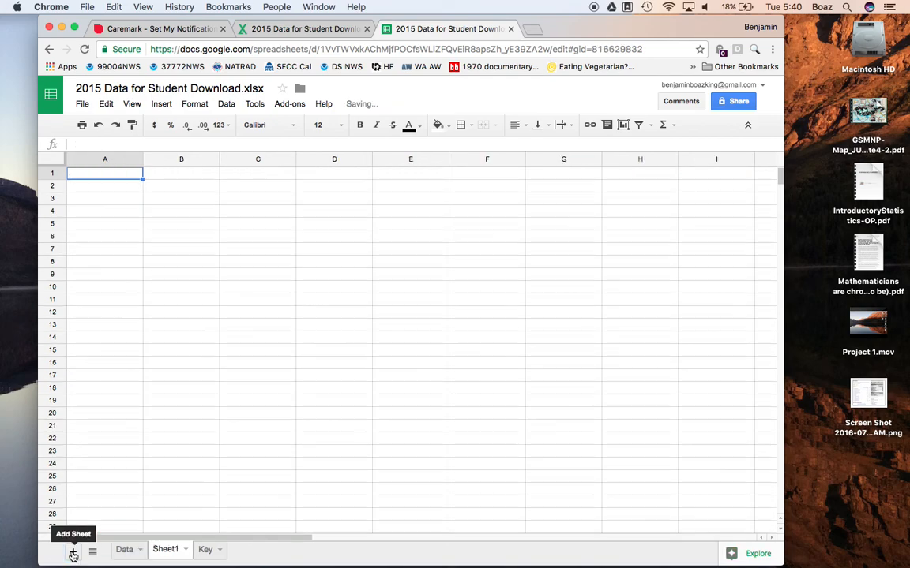
double_click(166, 550)
text(Combined Sample)
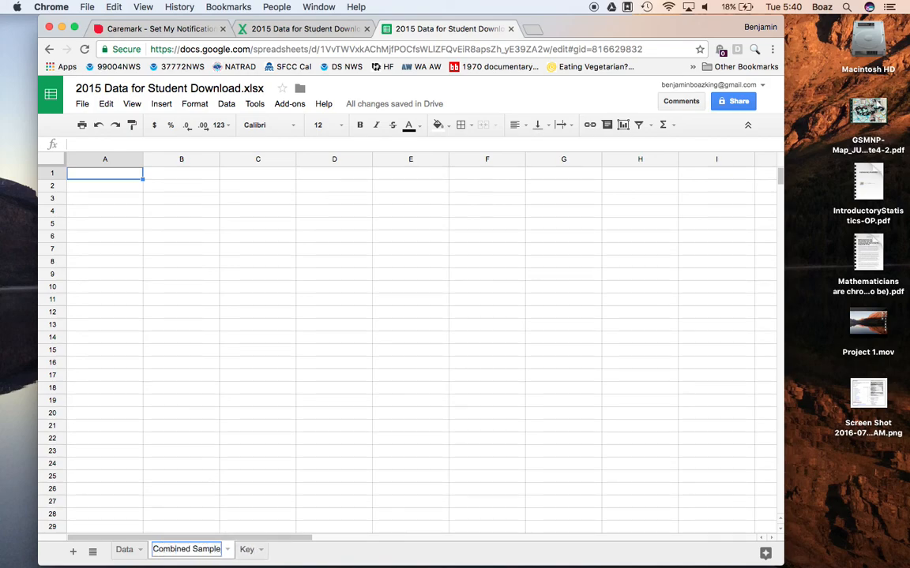
key(Return)
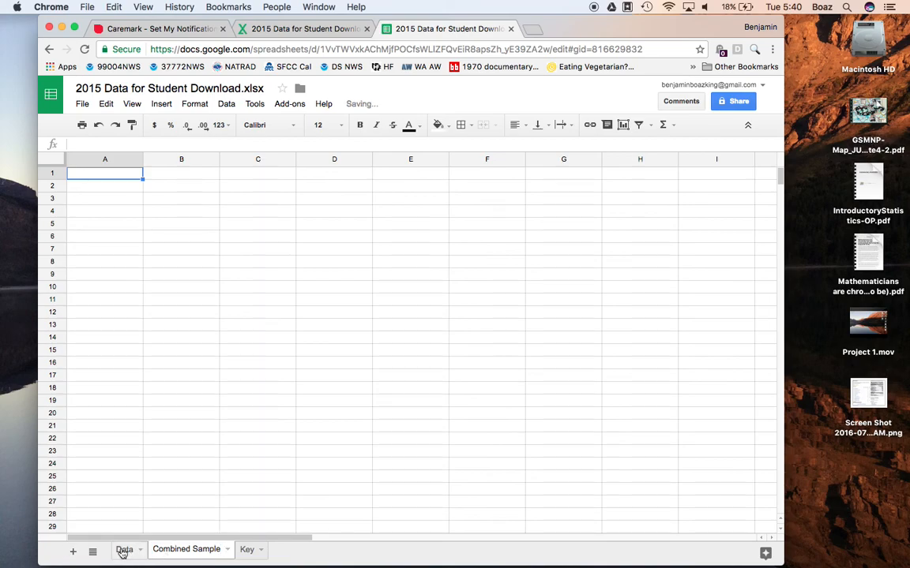
Add another sheet named Male Sample and return to the Data sheet.
click(73, 552)
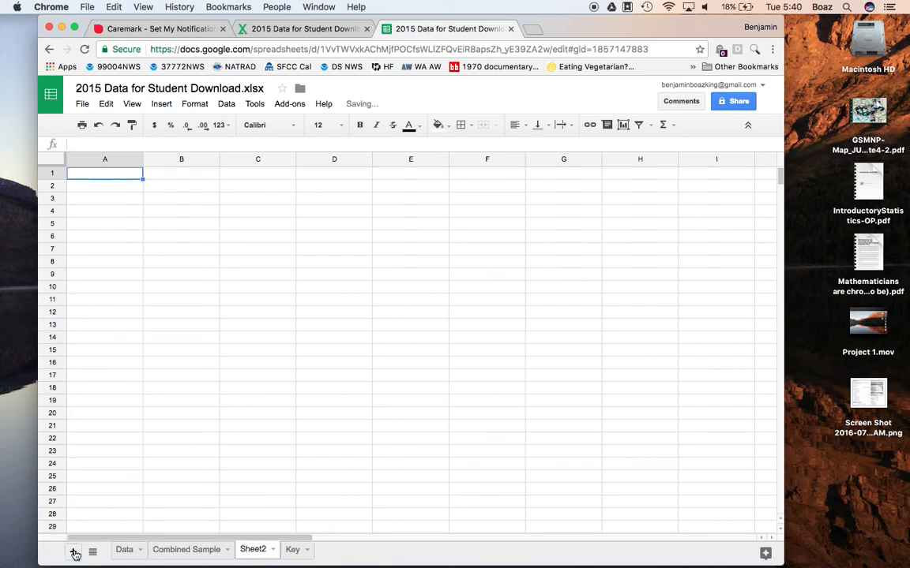
double_click(250, 551)
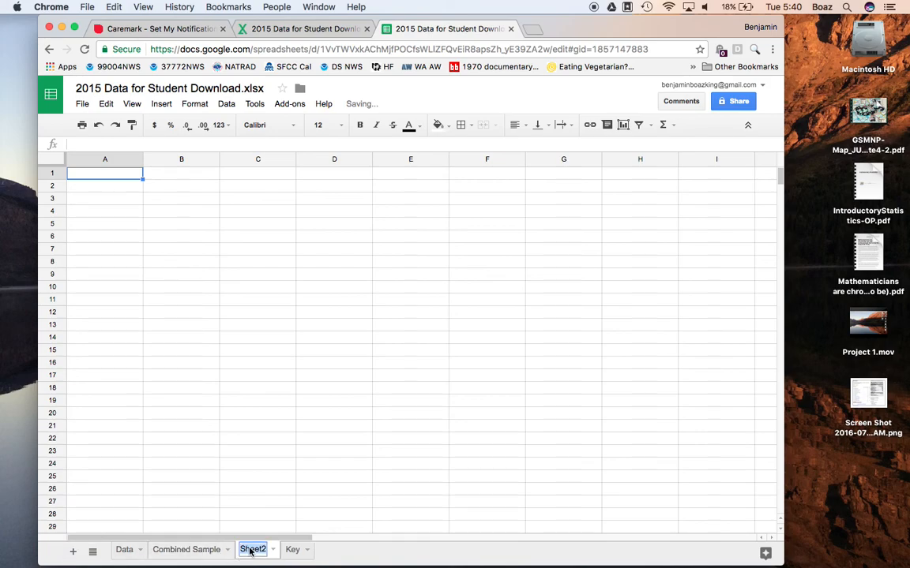
text(Mal)
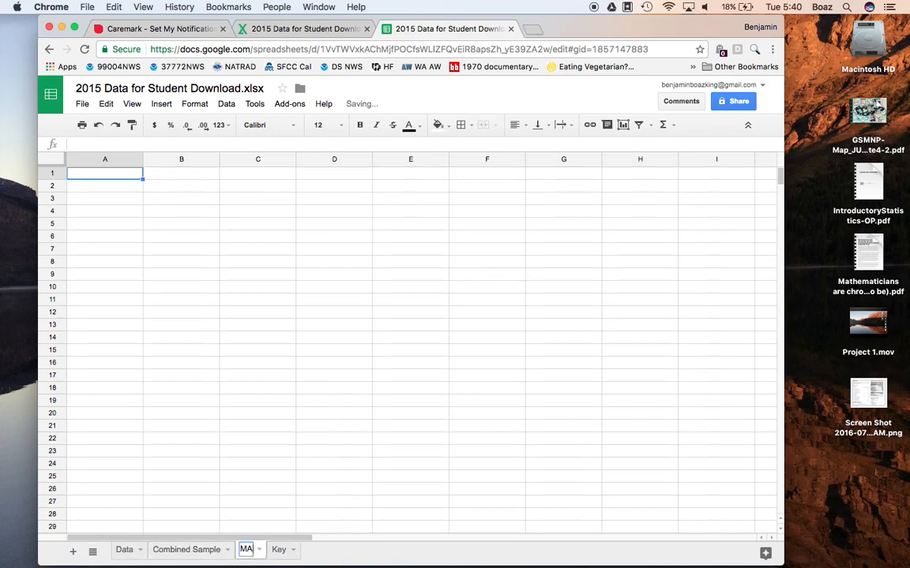
text(e Sample)
key(Return)
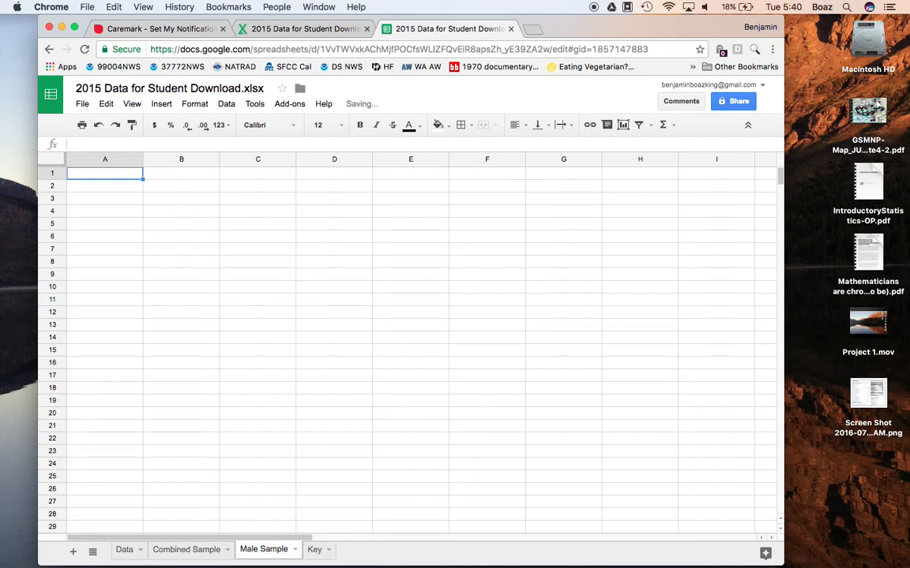
click(125, 553)
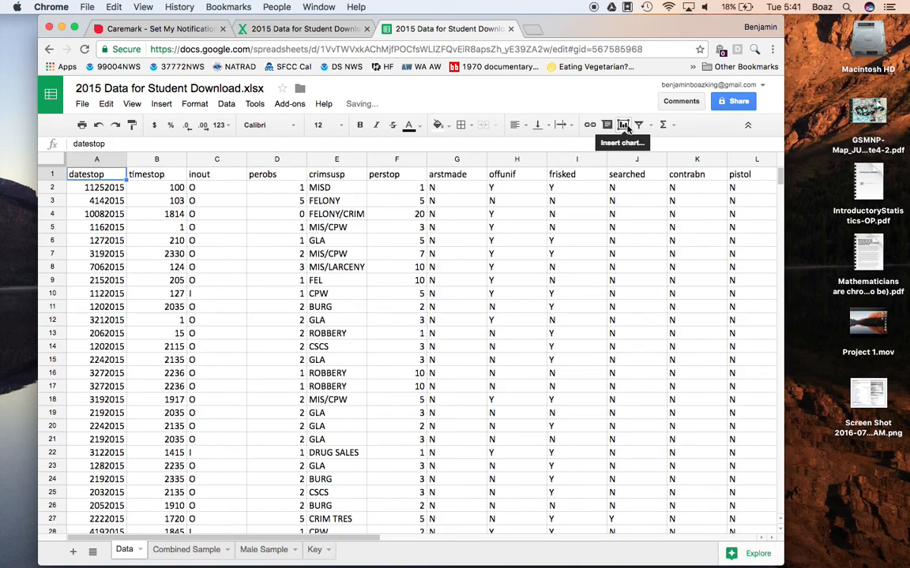
Choose to stay on the Caremark site and return to the 2015 data spreadsheet.
click(225, 103)
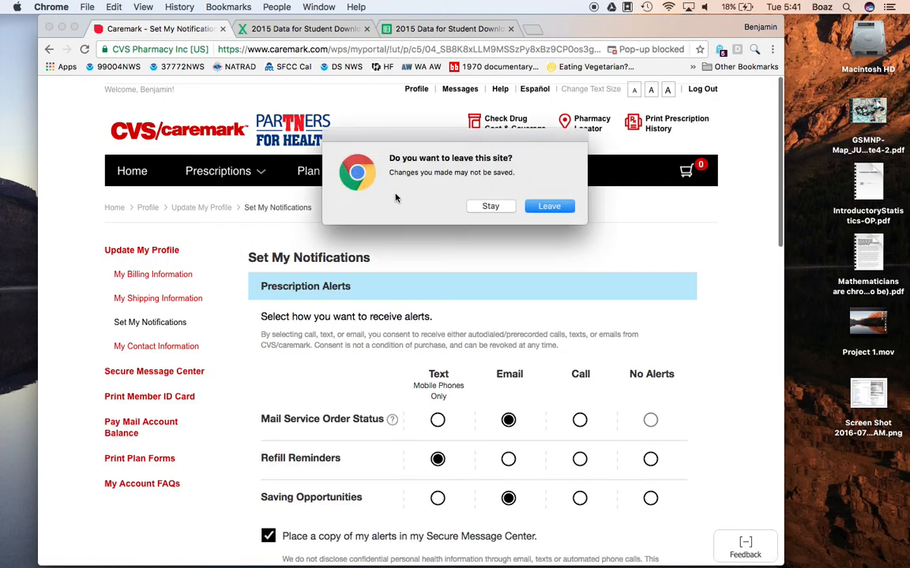
click(493, 206)
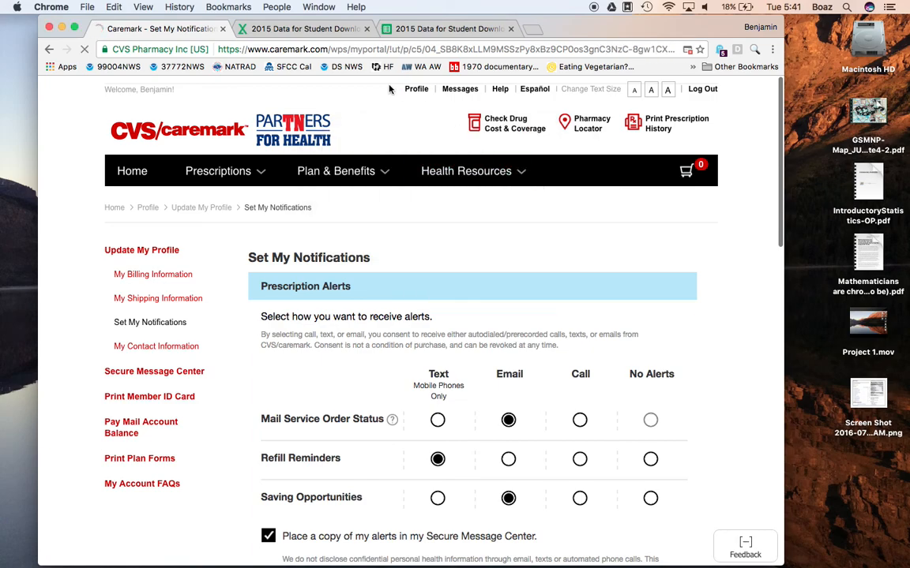
click(314, 29)
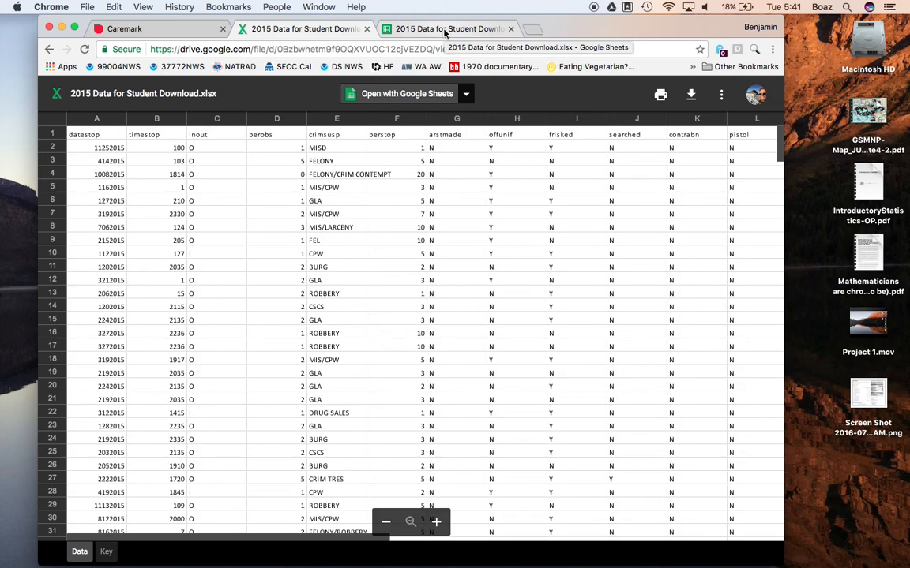
click(445, 31)
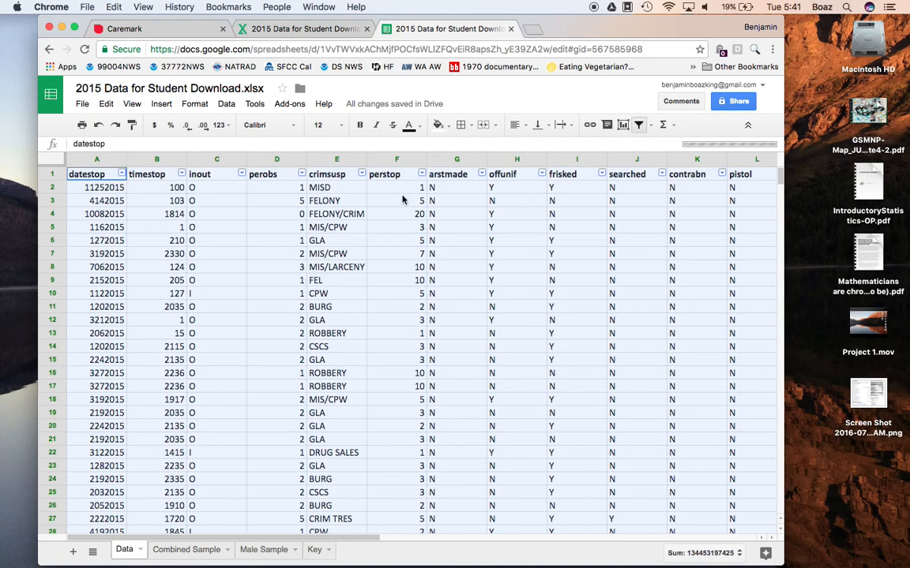
Filter the arstmade column to only Y values, look over the remaining rows, and turn the filter off.
click(482, 175)
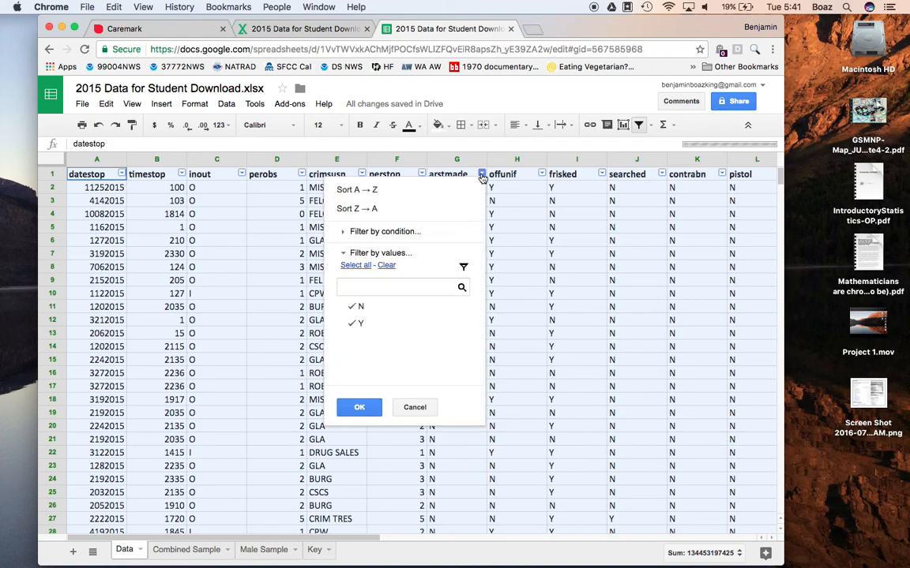
click(357, 306)
click(359, 407)
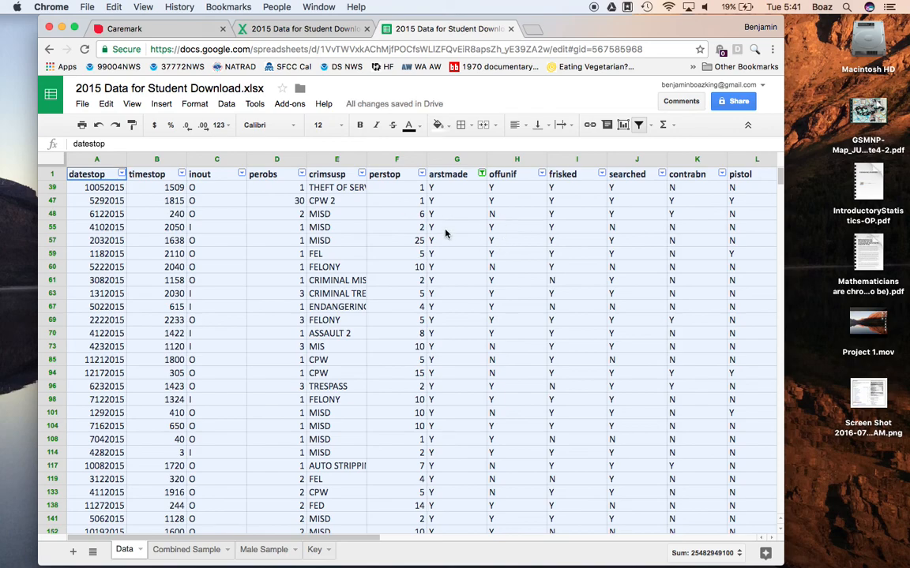
scroll(405, 226, right, 3)
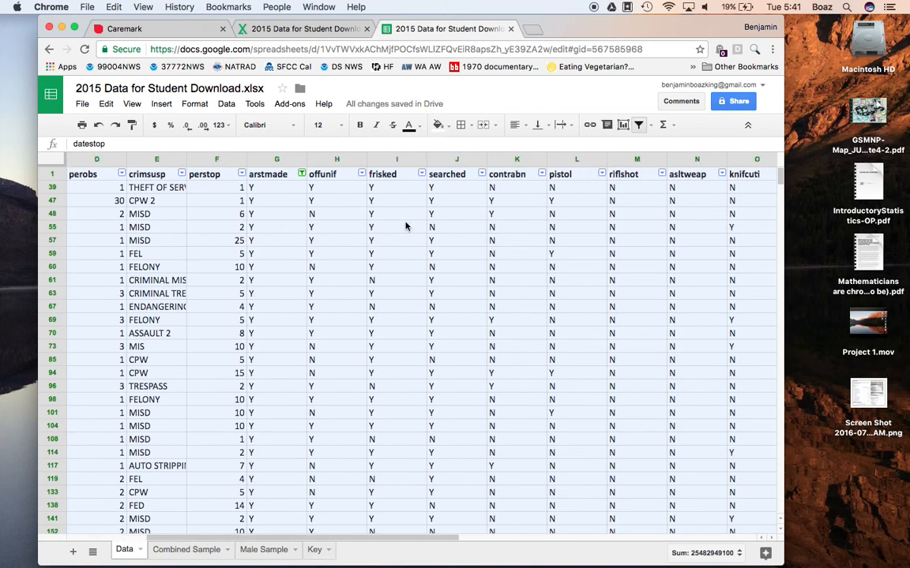
scroll(405, 227, right, 3)
scroll(405, 227, left, 6)
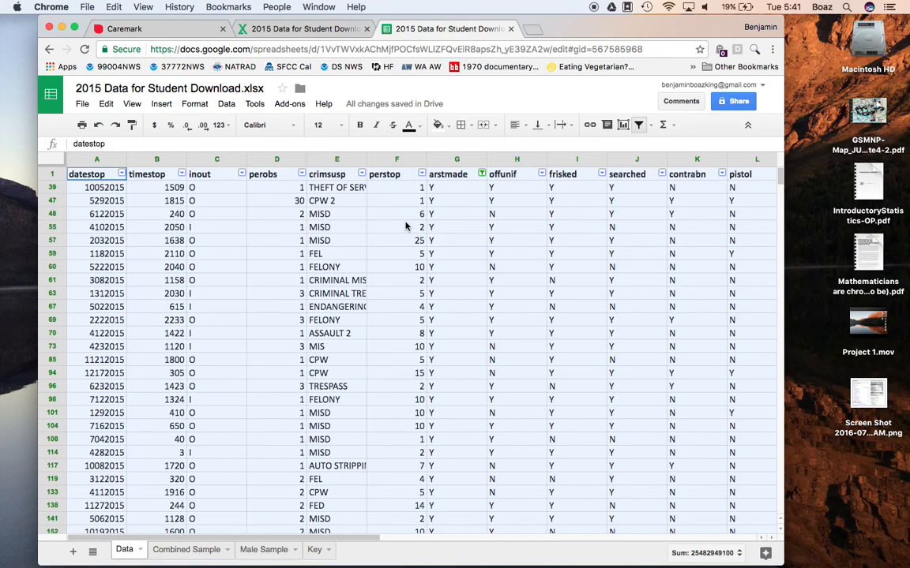
click(638, 124)
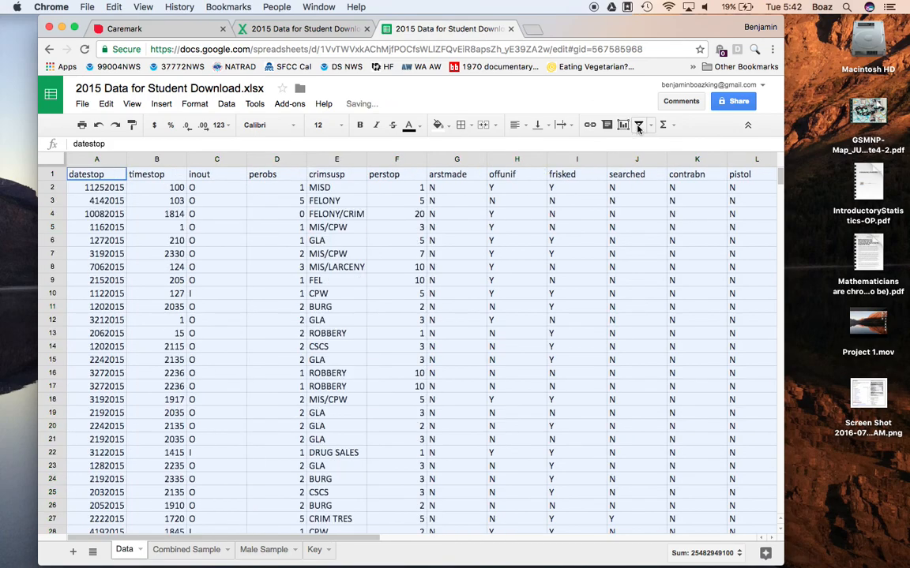
Insert a column before datestop on the Data sheet and enter random as its header.
right_click(92, 163)
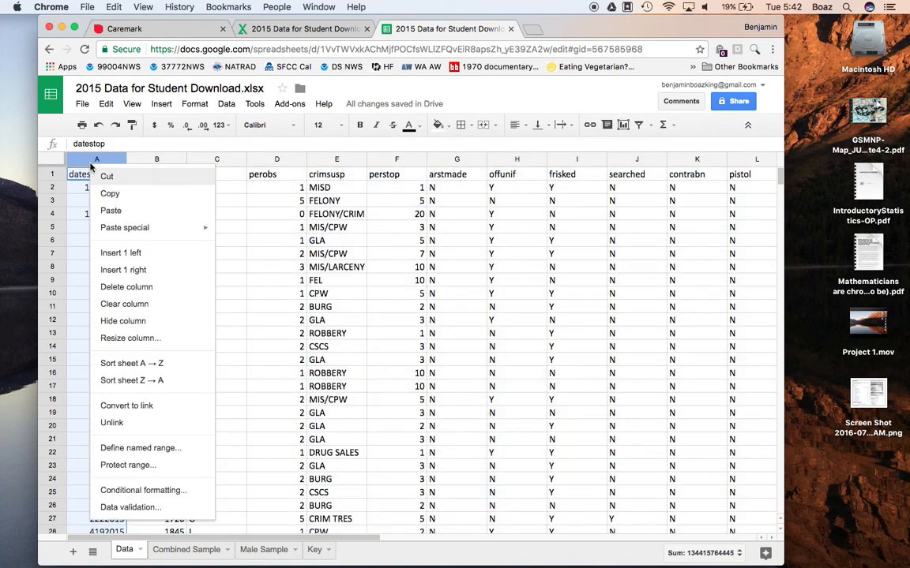
click(107, 258)
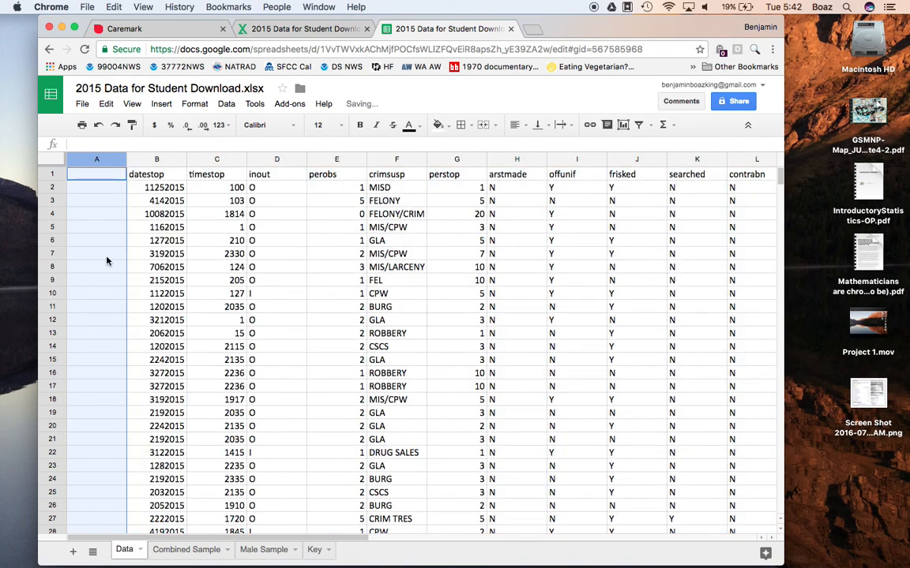
click(90, 179)
text(ran)
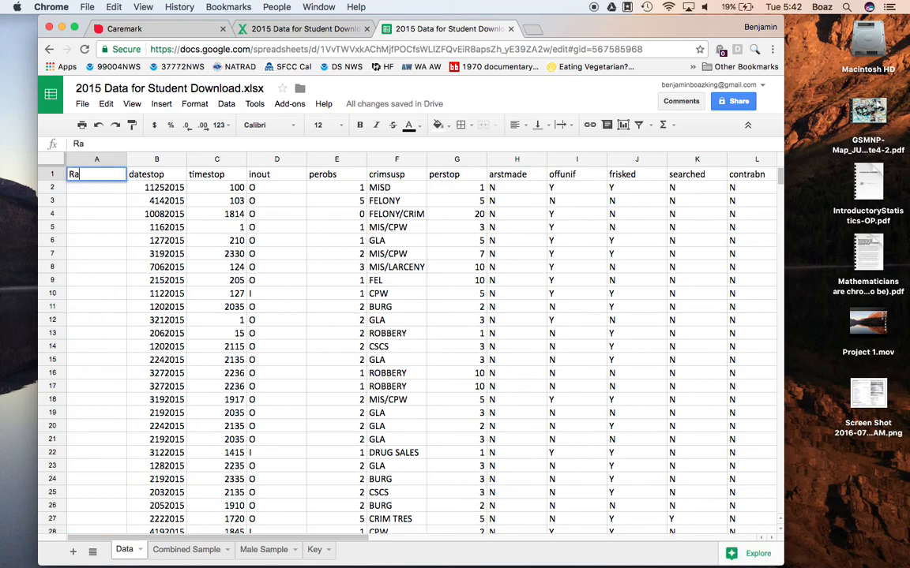
text(dom)
key(Return)
Enter =rand() in A2 and fill the formula down the random column.
text(=rand())
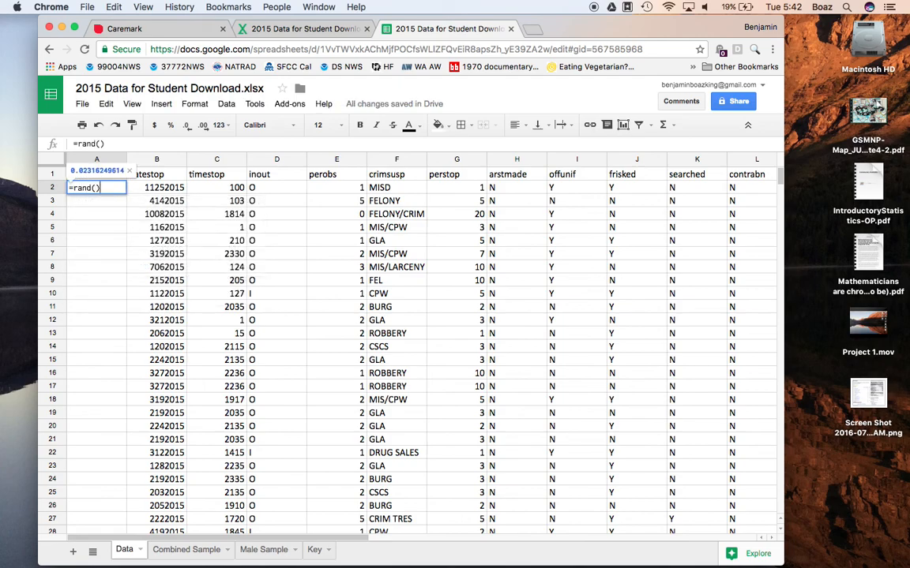
key(Return)
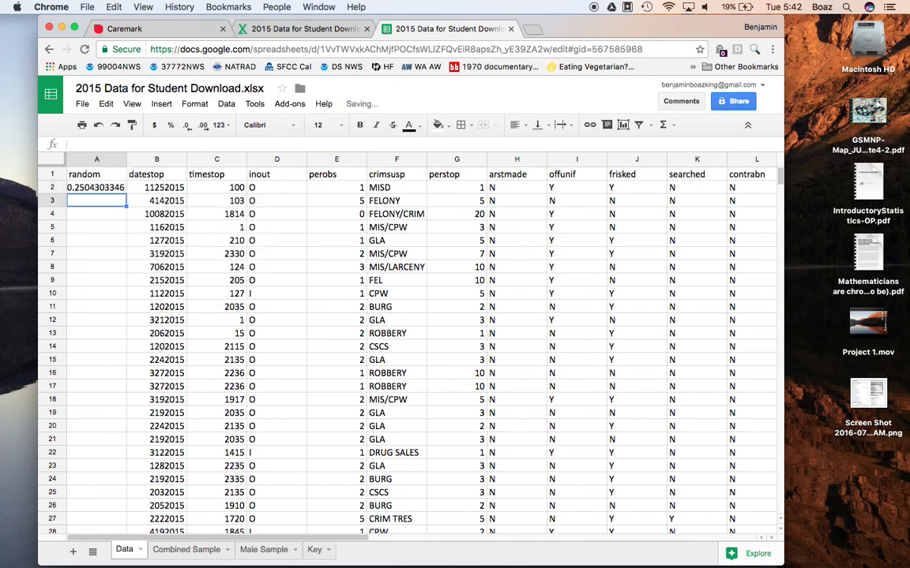
key(Up)
double_click(125, 192)
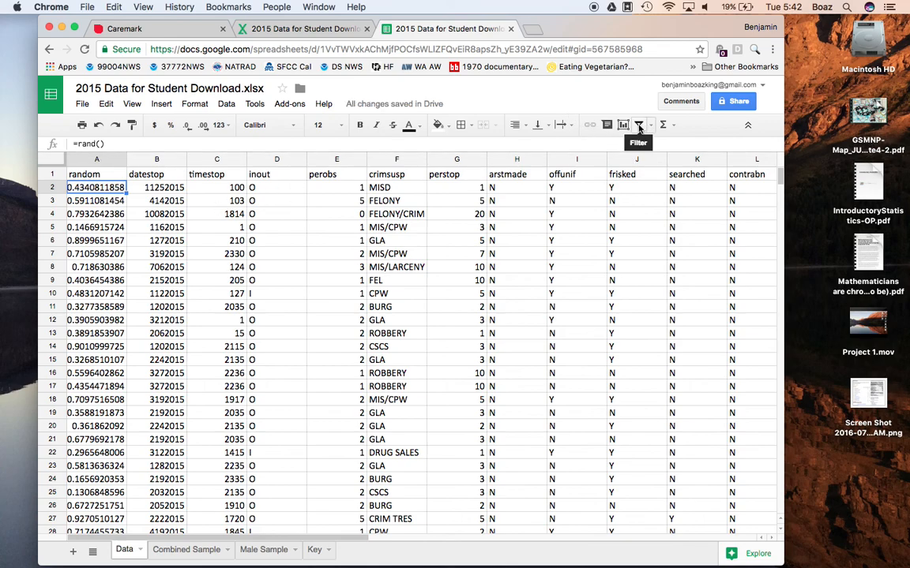
Turn on filtering for the Data sheet and filter the sex column to show only M rows.
click(638, 126)
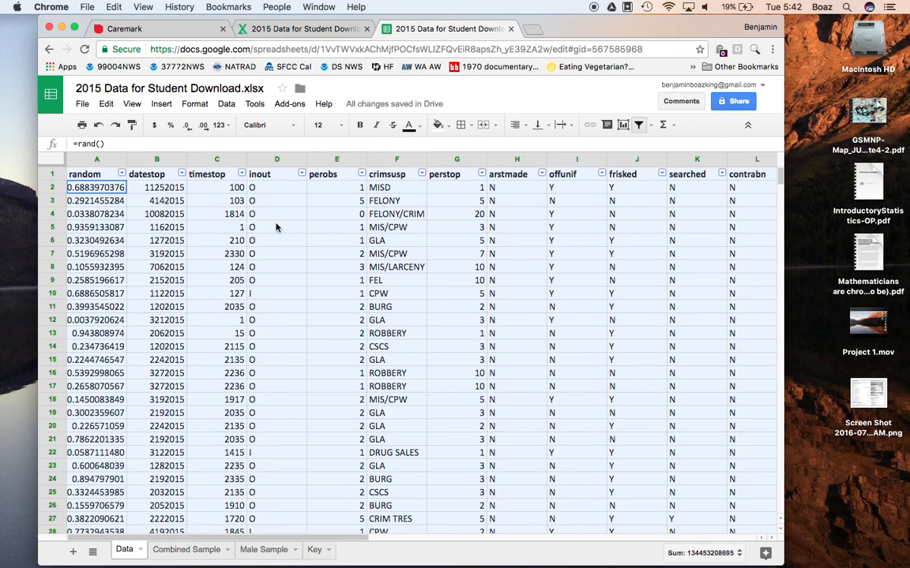
scroll(276, 227, right, 2)
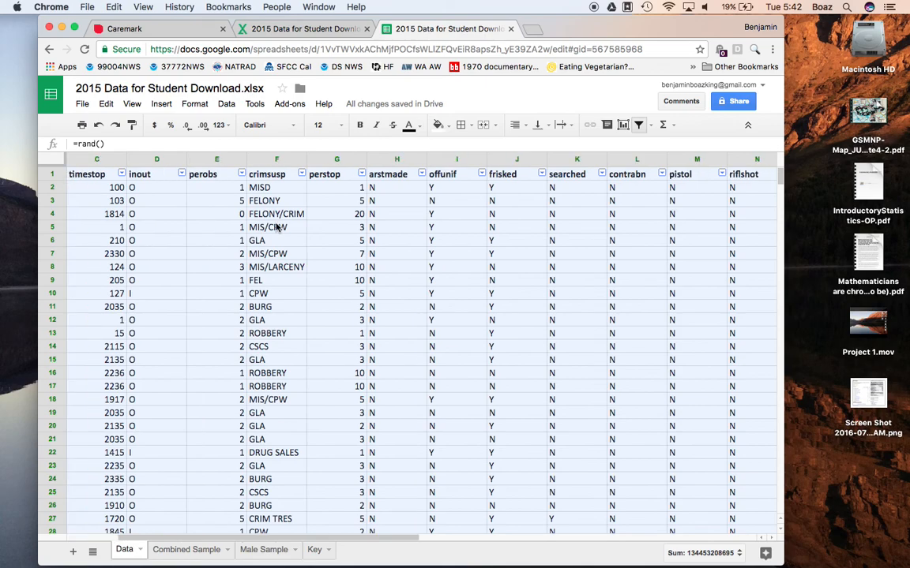
scroll(277, 227, right, 2)
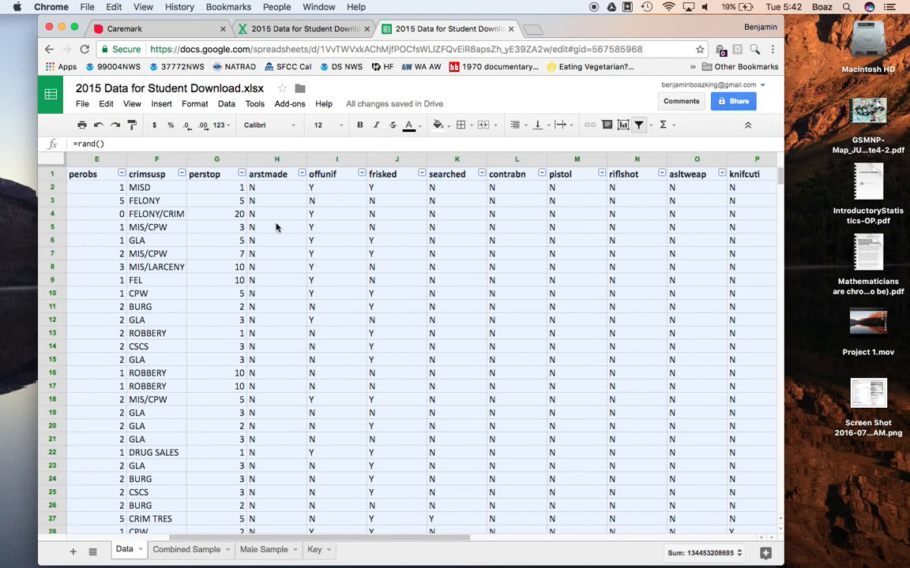
scroll(276, 227, right, 3)
scroll(276, 227, right, 1)
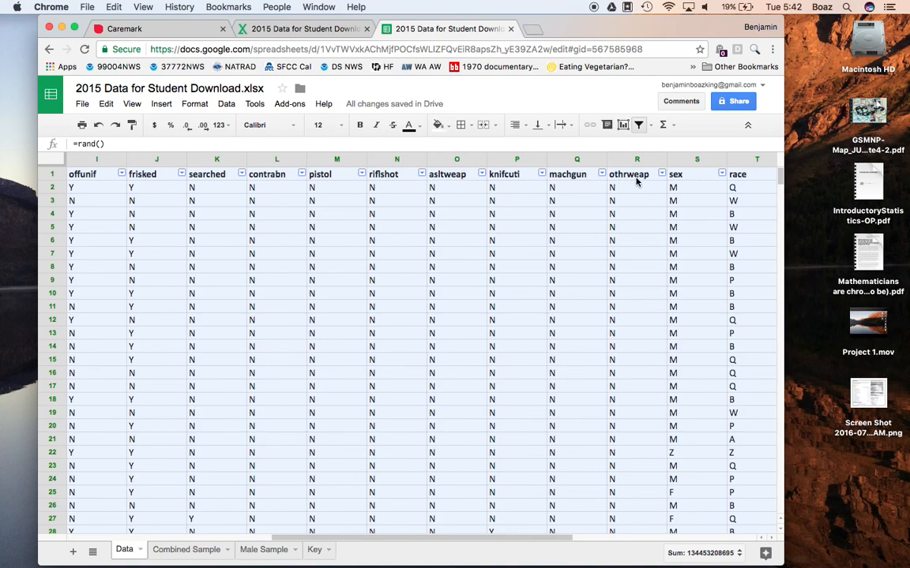
click(721, 176)
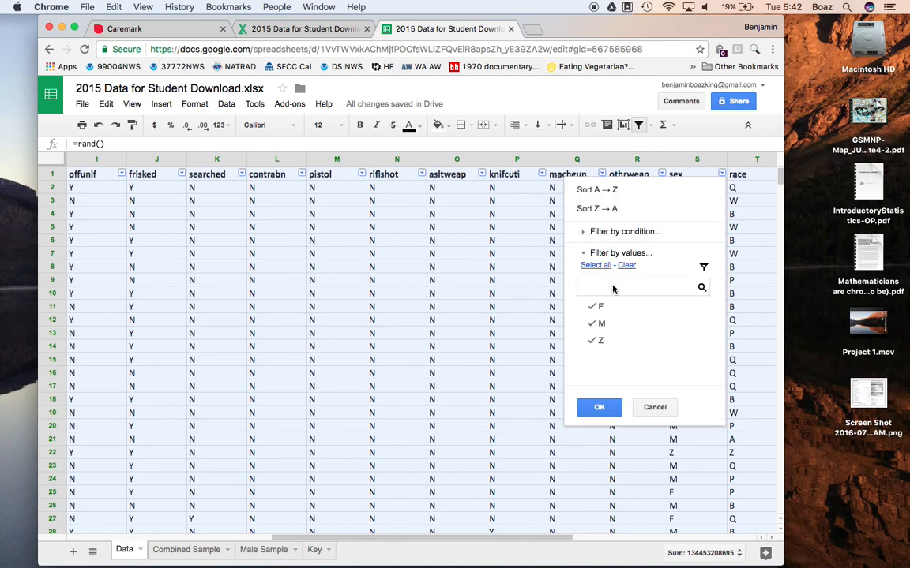
click(598, 309)
click(600, 341)
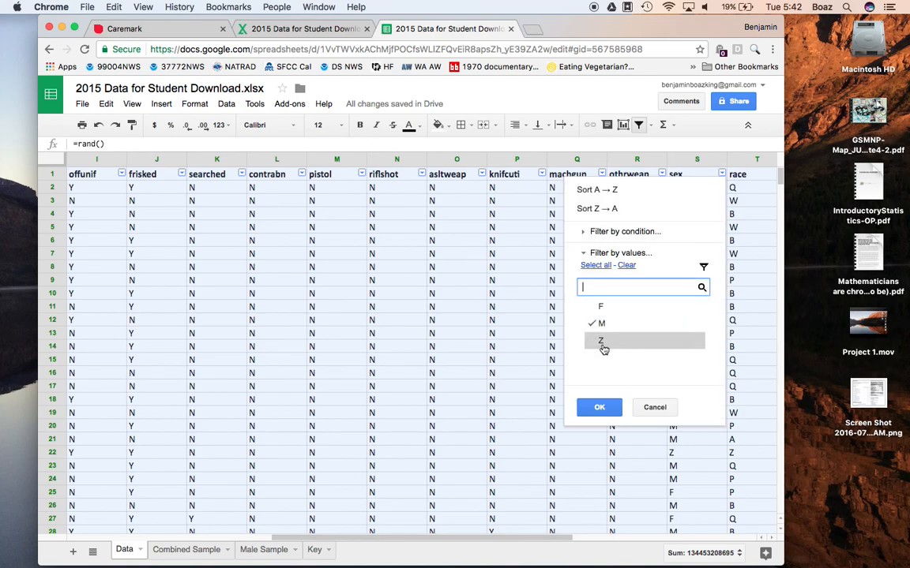
click(597, 408)
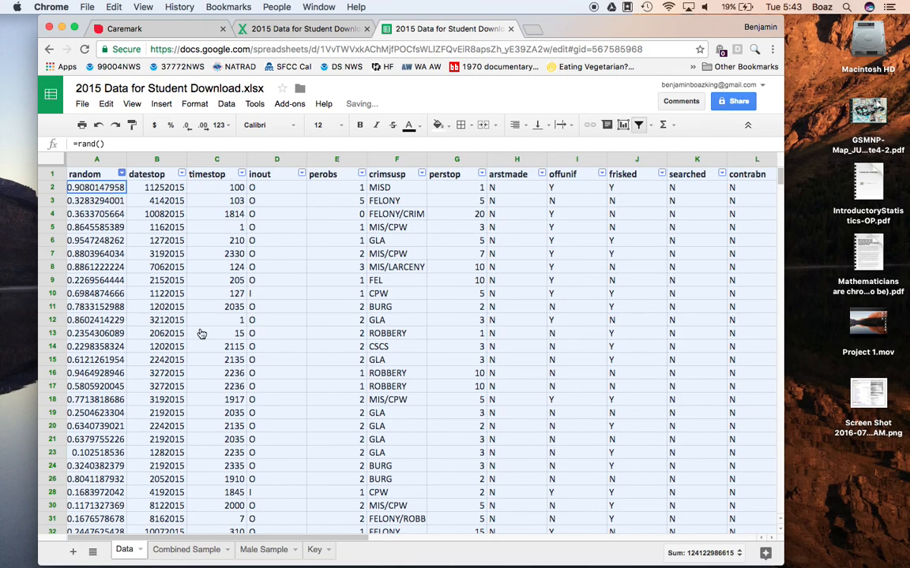
Sort the filtered male rows by the random column in ascending order (A → Z).
click(121, 174)
key(Escape)
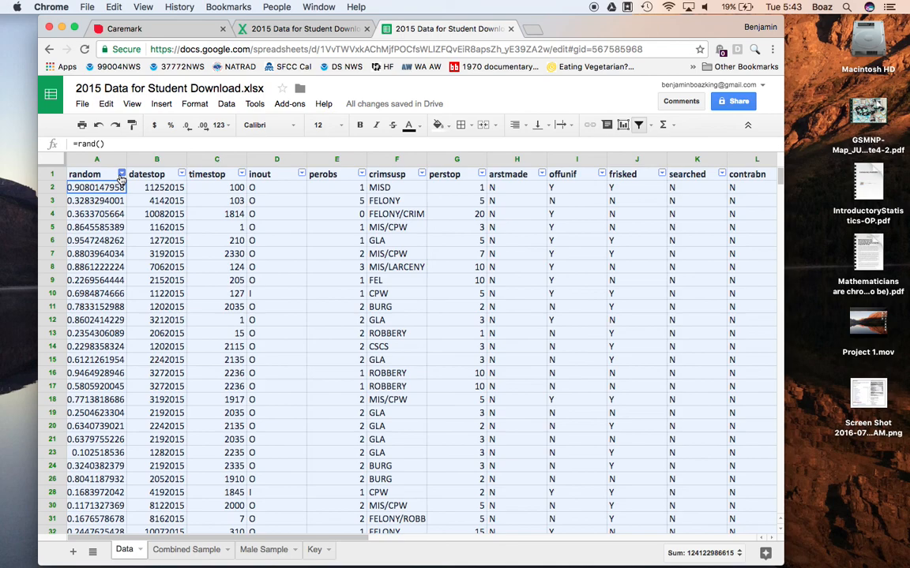
click(121, 175)
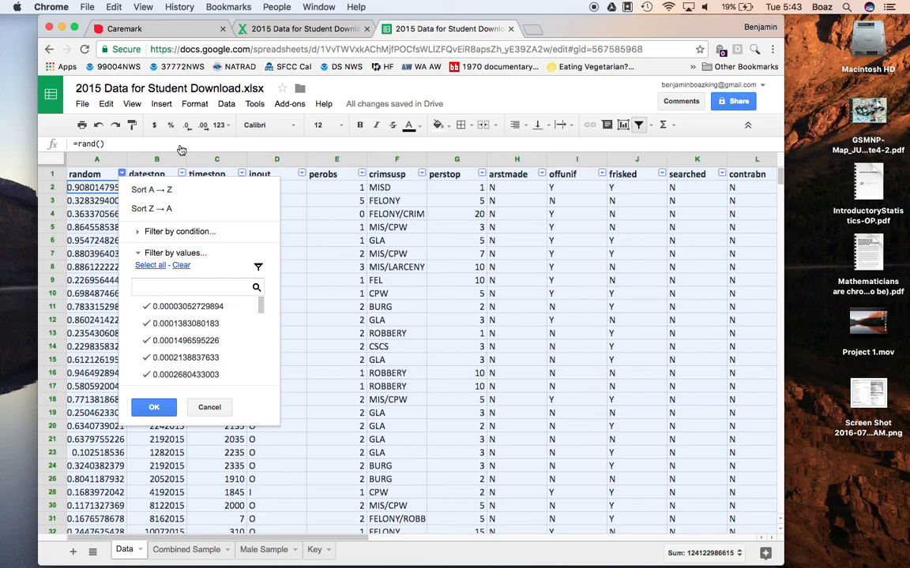
key(Down)
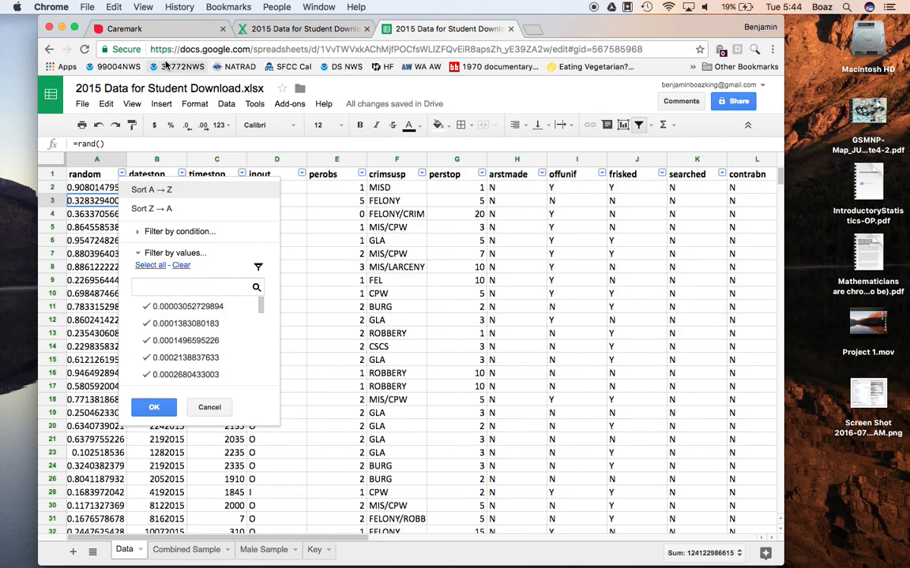
click(134, 189)
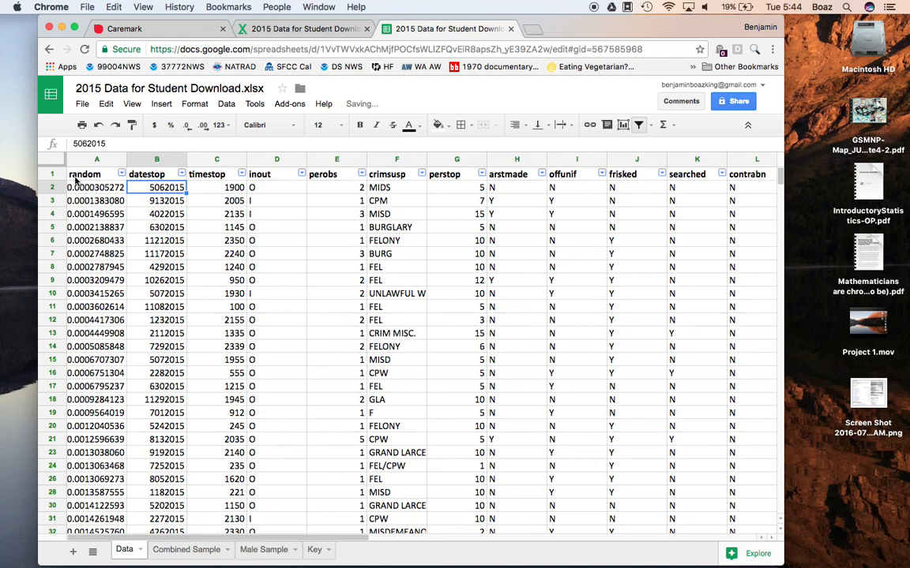
Copy the header and filtered male rows in A1:AA151 of Data and paste them into the Male Sample sheet starting at A1.
click(81, 178)
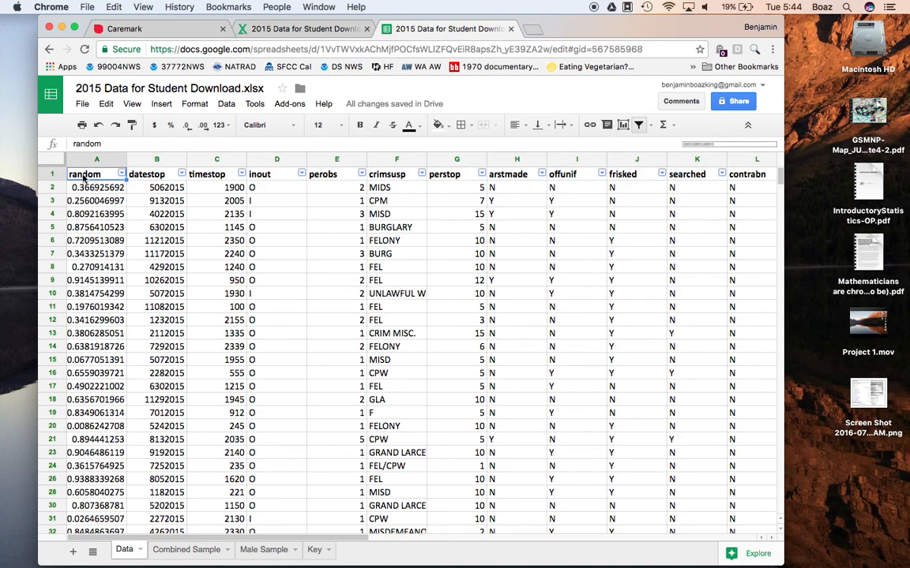
drag(83, 178, 719, 418)
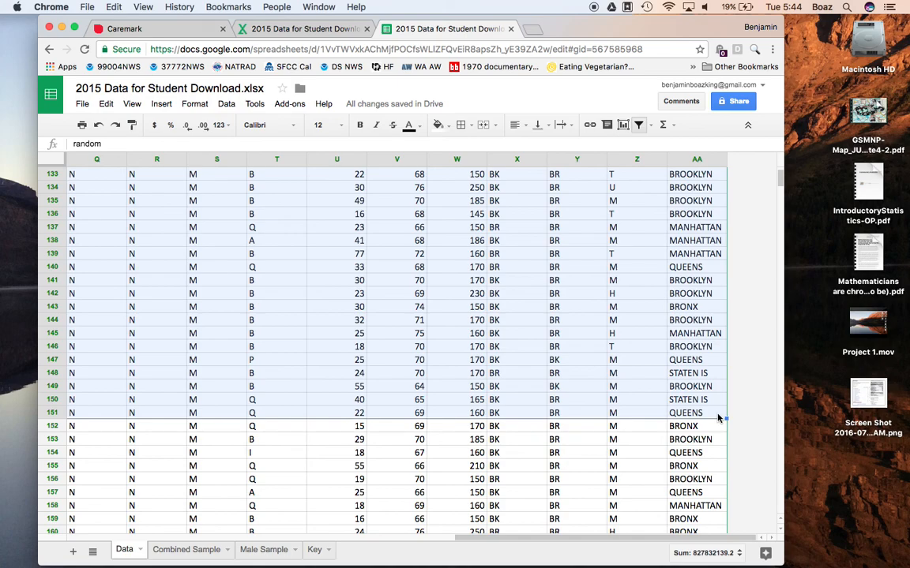
right_click(602, 361)
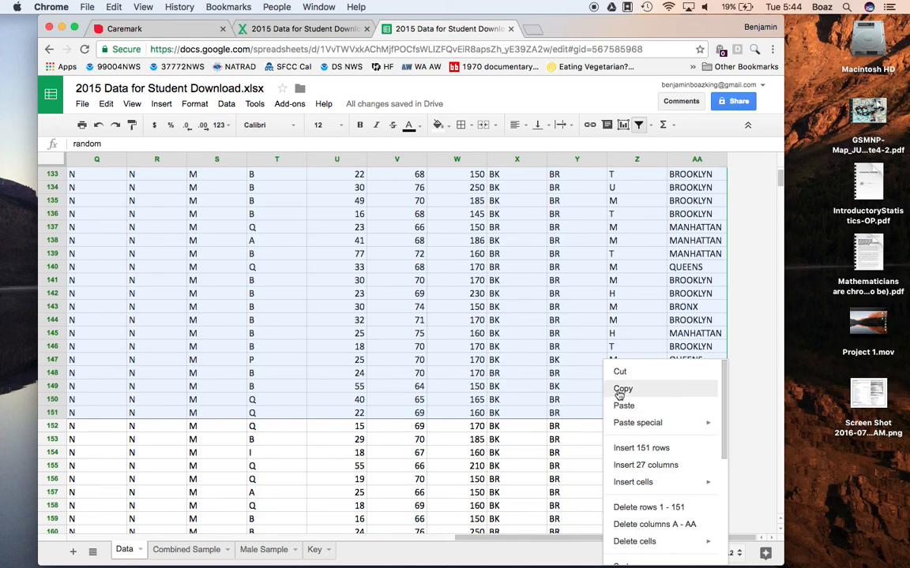
click(596, 398)
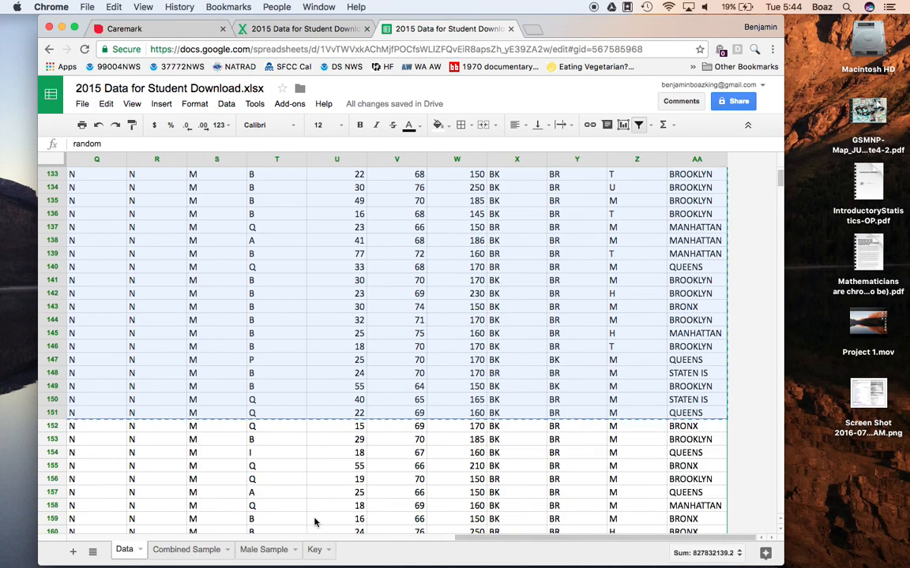
click(264, 551)
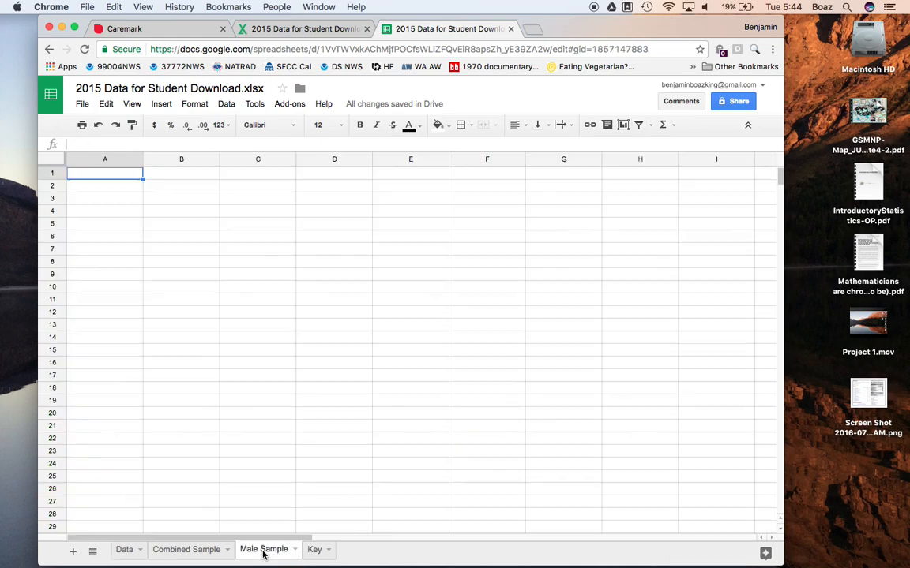
right_click(103, 178)
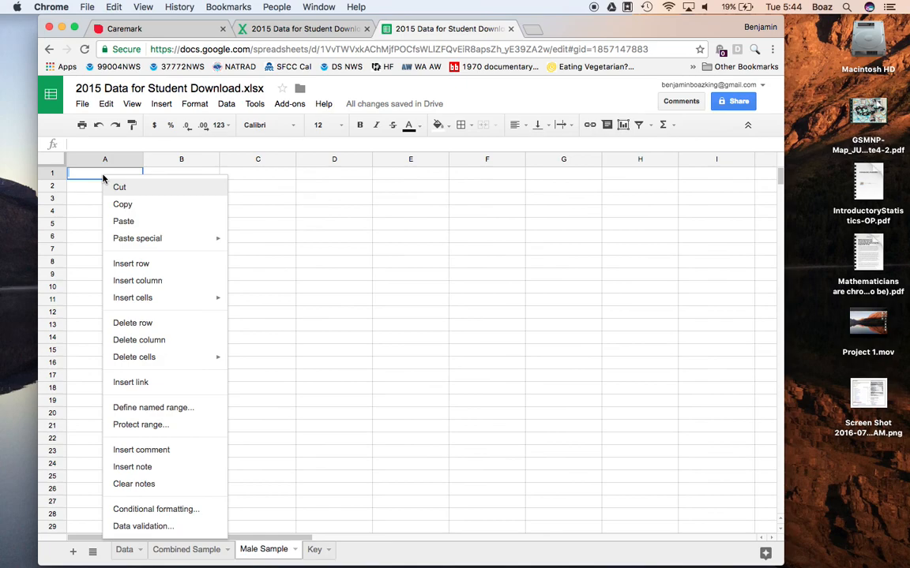
click(123, 222)
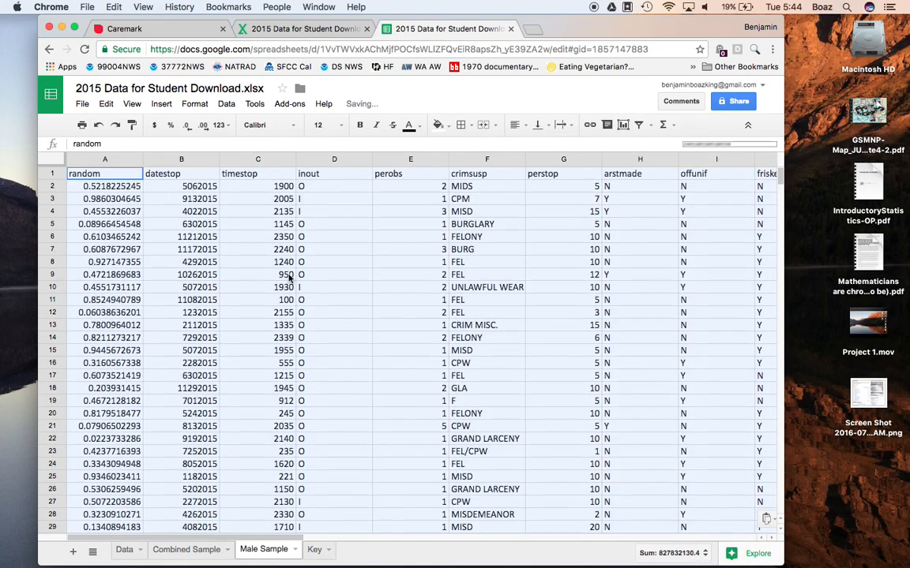
View the Combined Sample sheet, return to Data, and look at the file formats offered for downloading the spreadsheet.
click(175, 550)
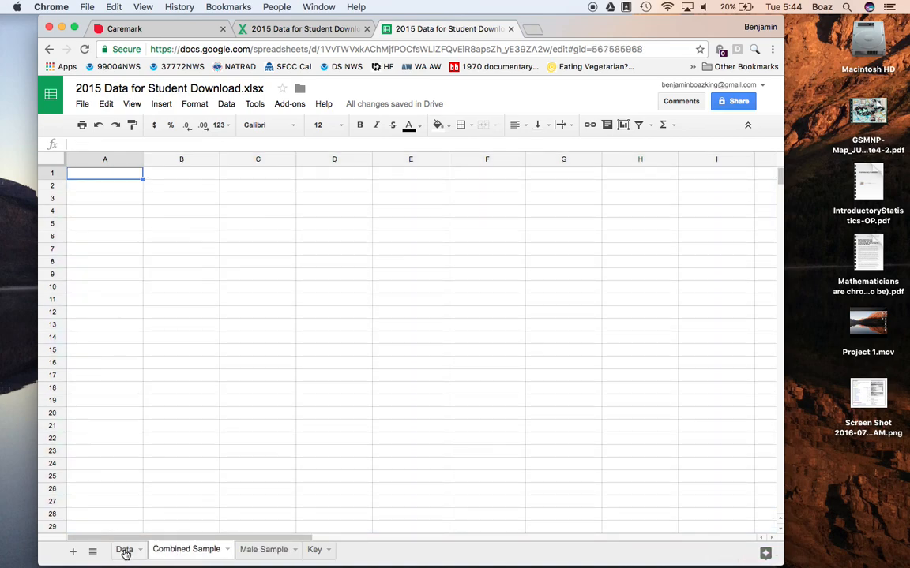
click(124, 550)
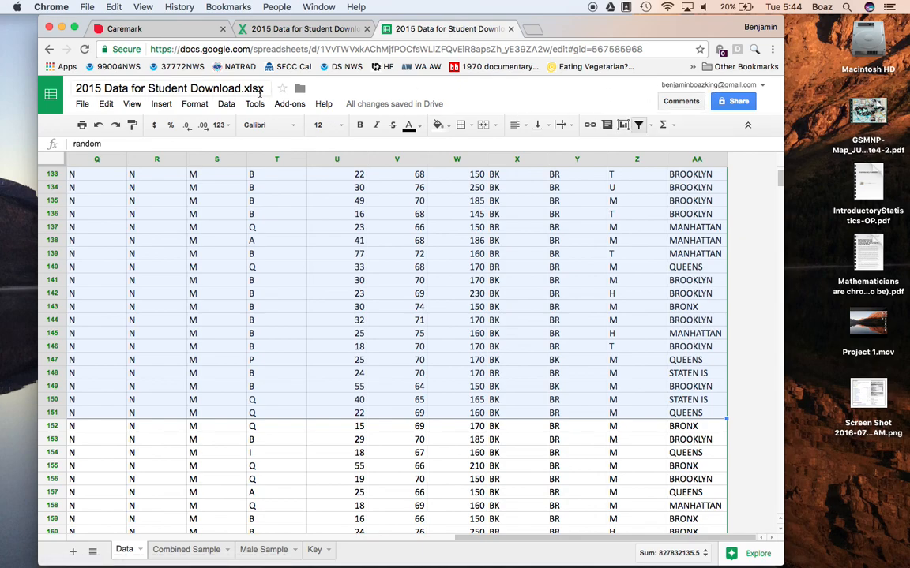
click(82, 105)
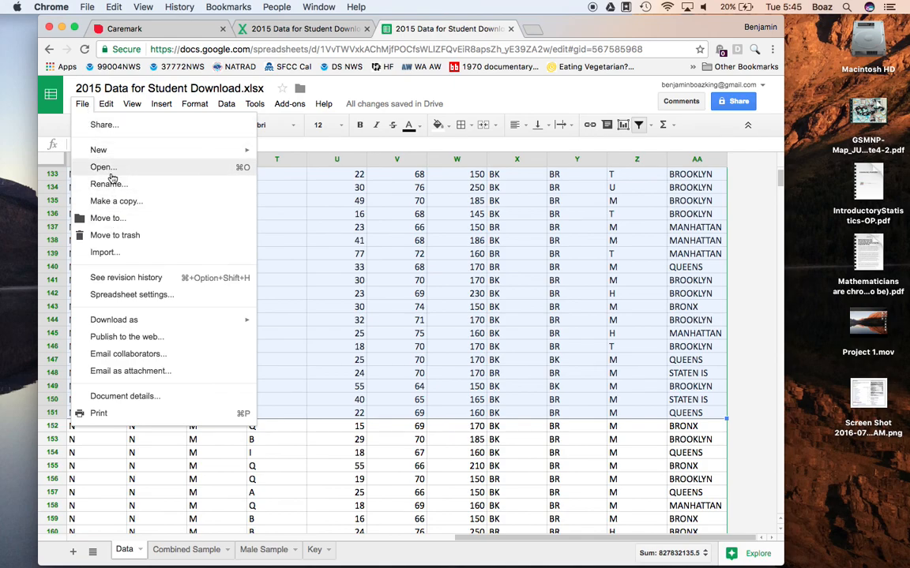
mouse_move(106, 322)
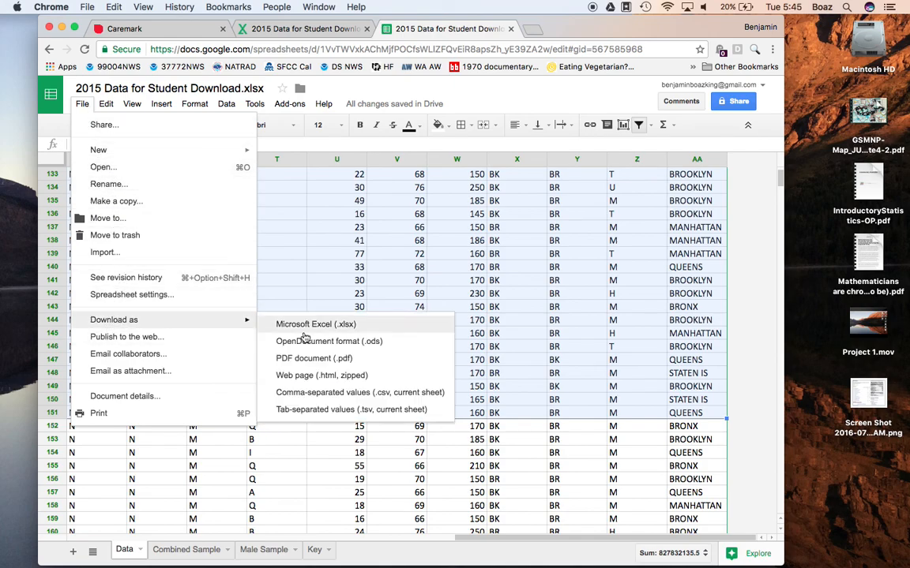
click(336, 214)
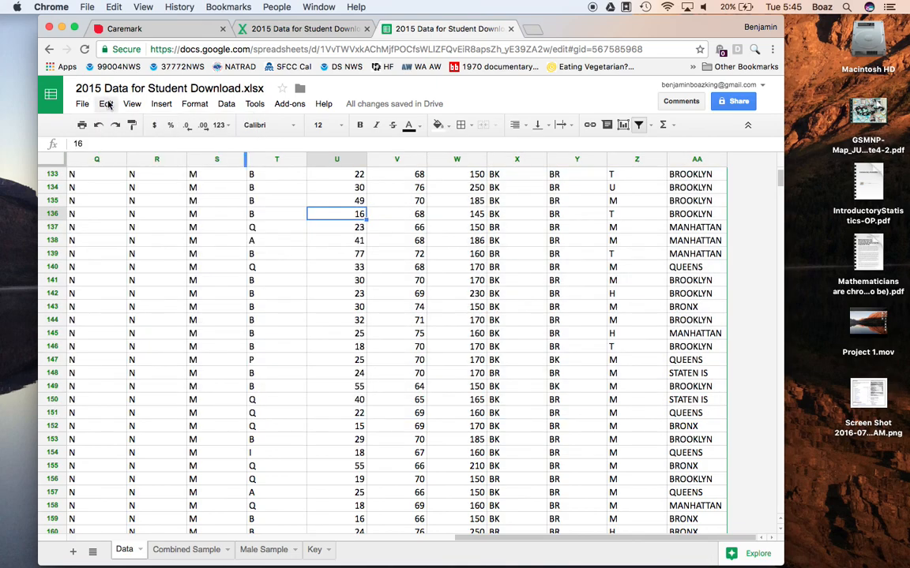
Visit the Sheets home screen, return to the 2015 data spreadsheet, and view the types of new files that can be created.
click(52, 94)
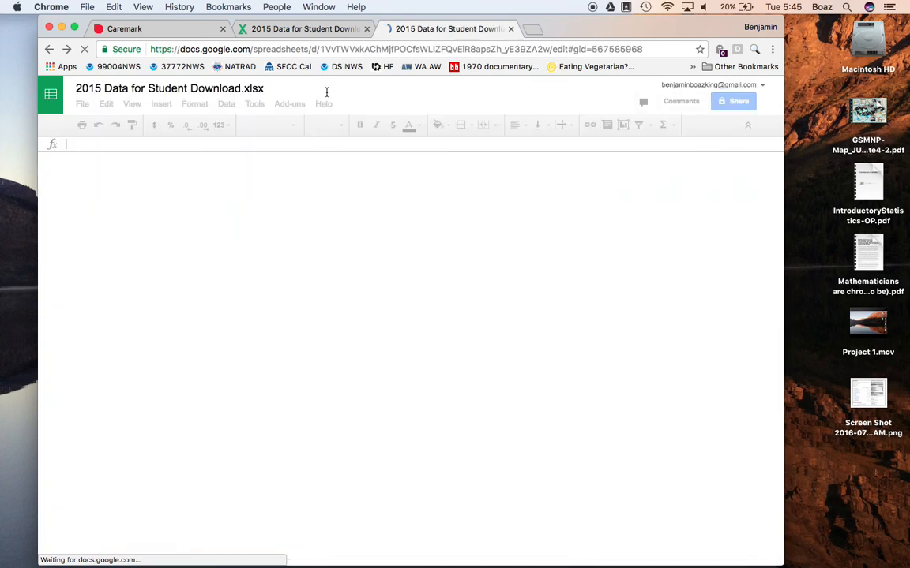
click(84, 105)
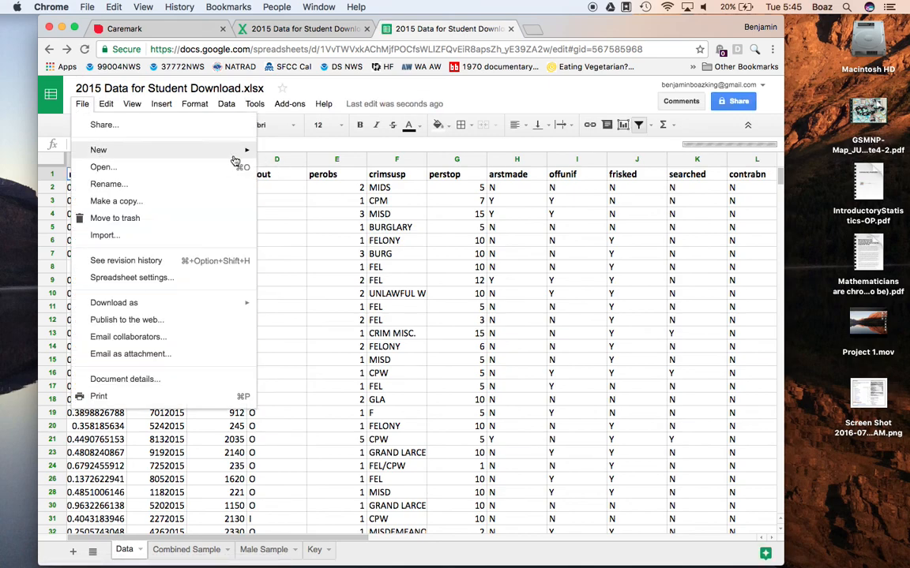
mouse_move(240, 161)
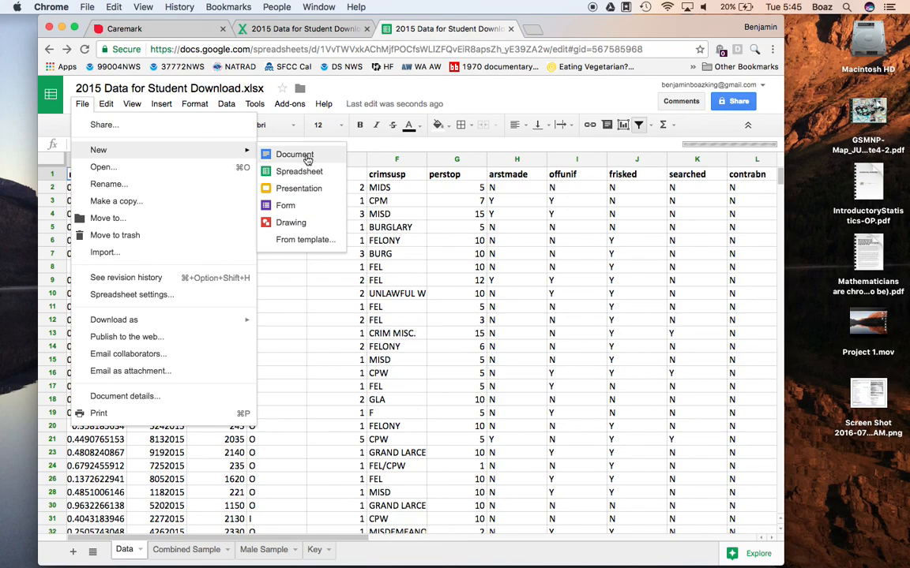
click(412, 216)
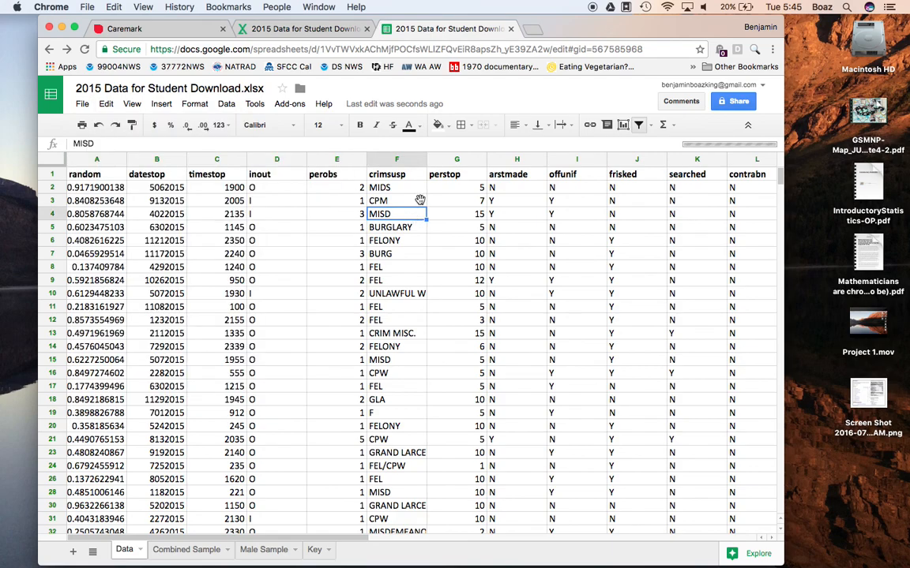